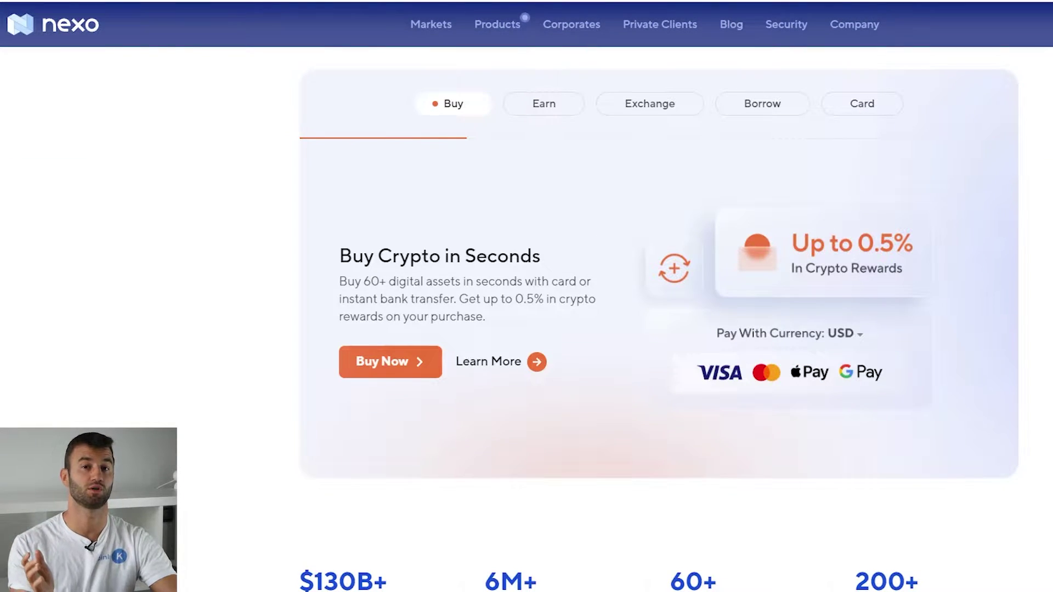
scroll(527, 296, "down", 8)
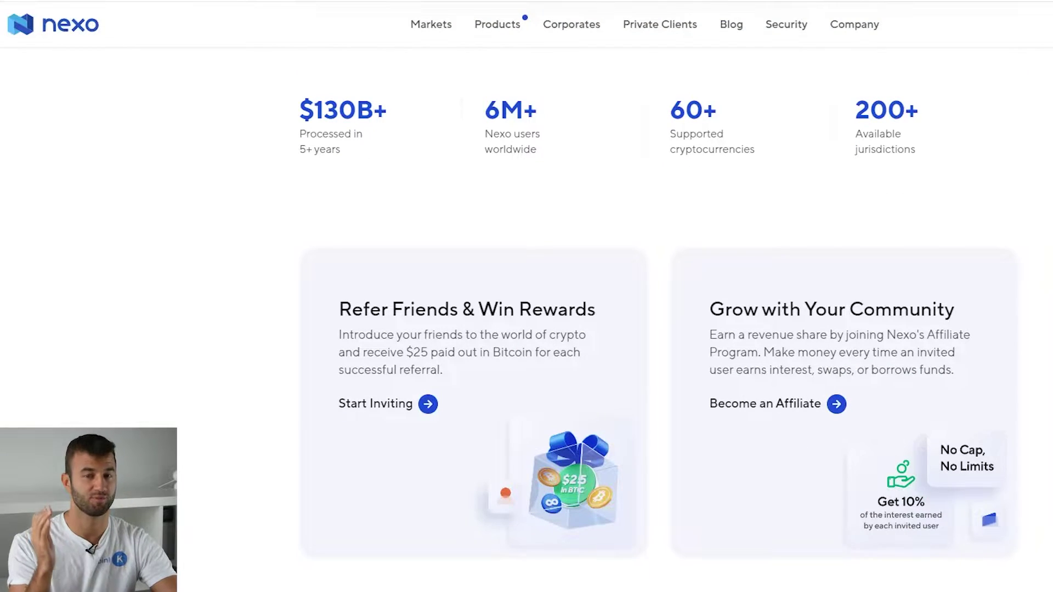
In Wallets, start adding a new wallet or exchange and search for Nexo.
scroll(527, 296, "down", 5)
scroll(527, 296, "down", 10)
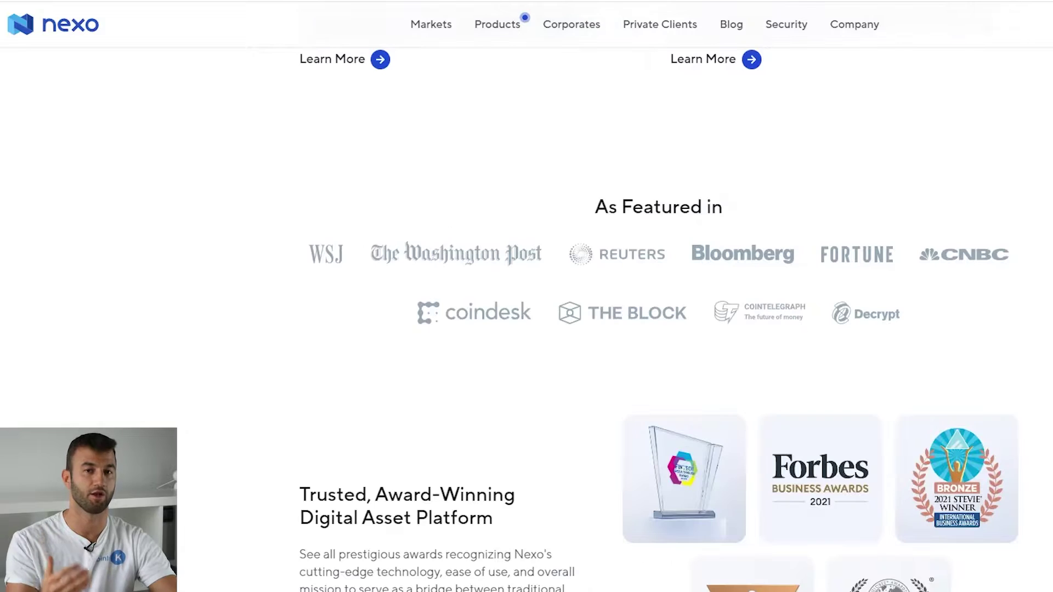
scroll(526, 296, "down", 6)
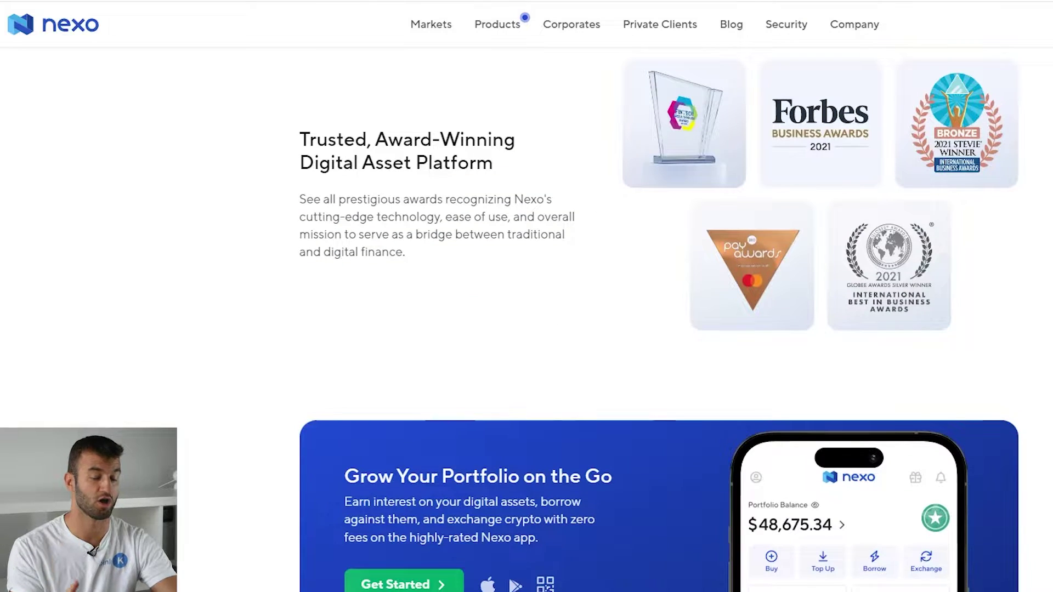
scroll(526, 296, "down", 4)
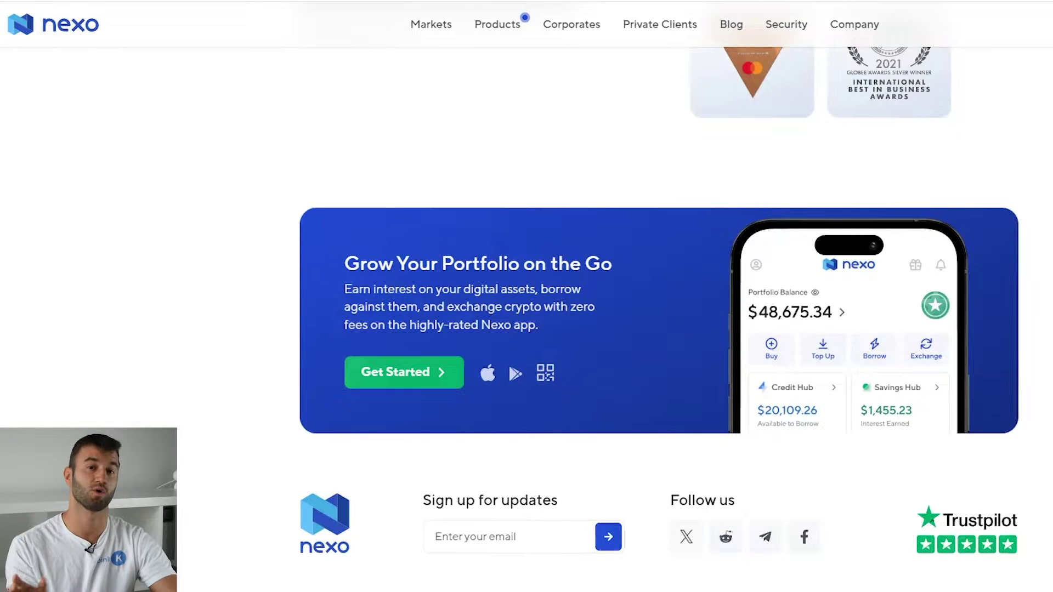
scroll(526, 296, "down", 8)
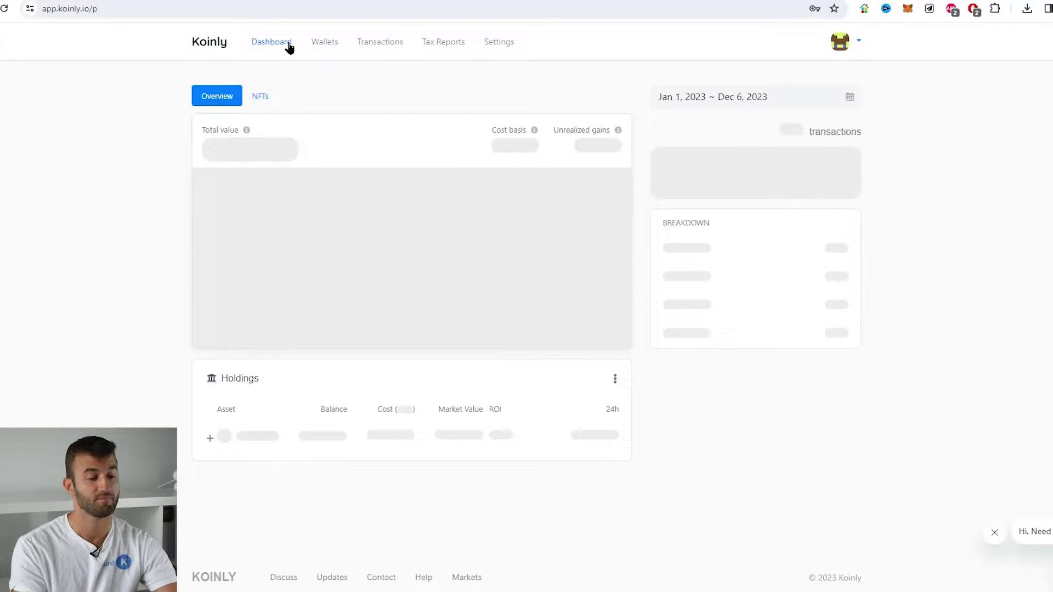
left_click(324, 43)
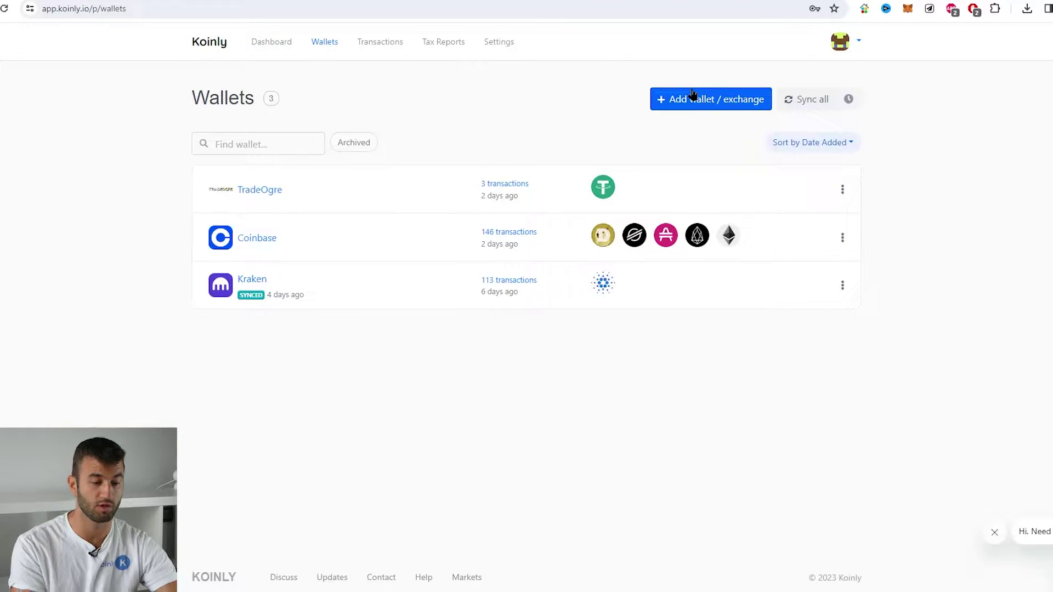
left_click(666, 102)
type("nex")
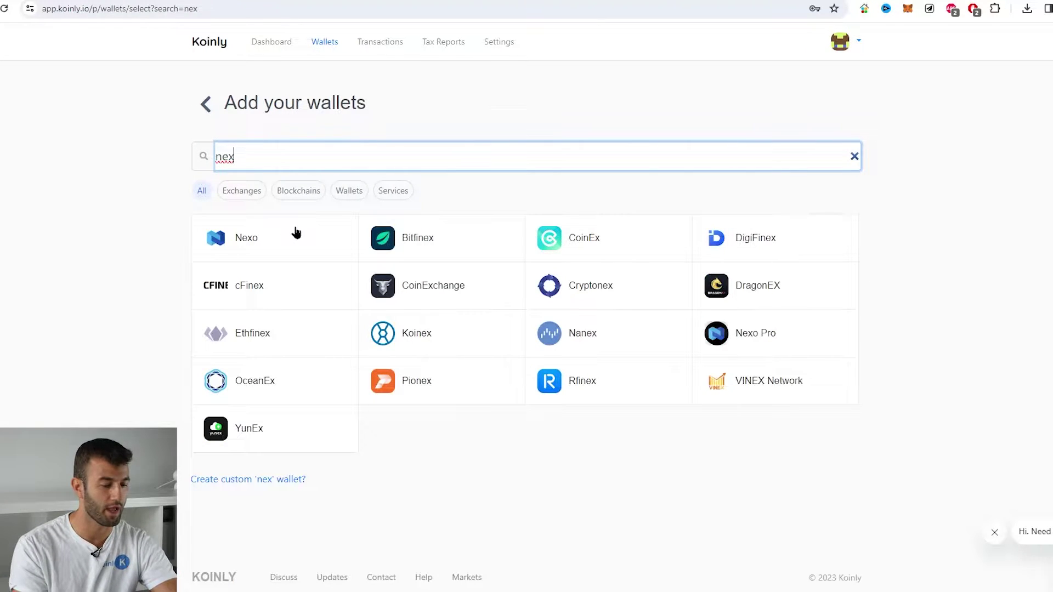
Pick Nexo with auto-sync setup and continue to Nexo to grant read-only access.
left_click(294, 234)
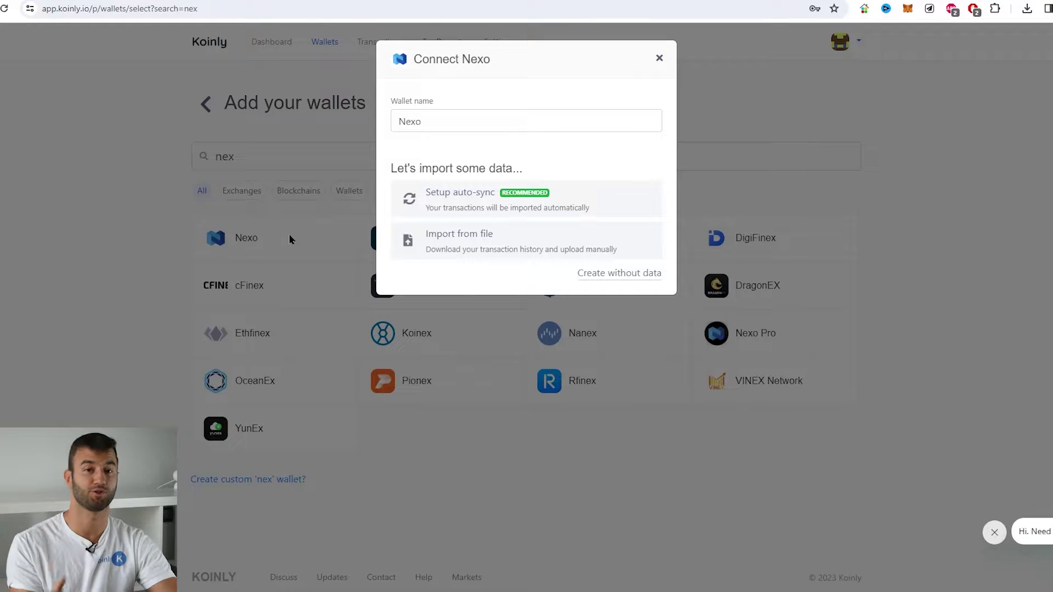
left_click(482, 202)
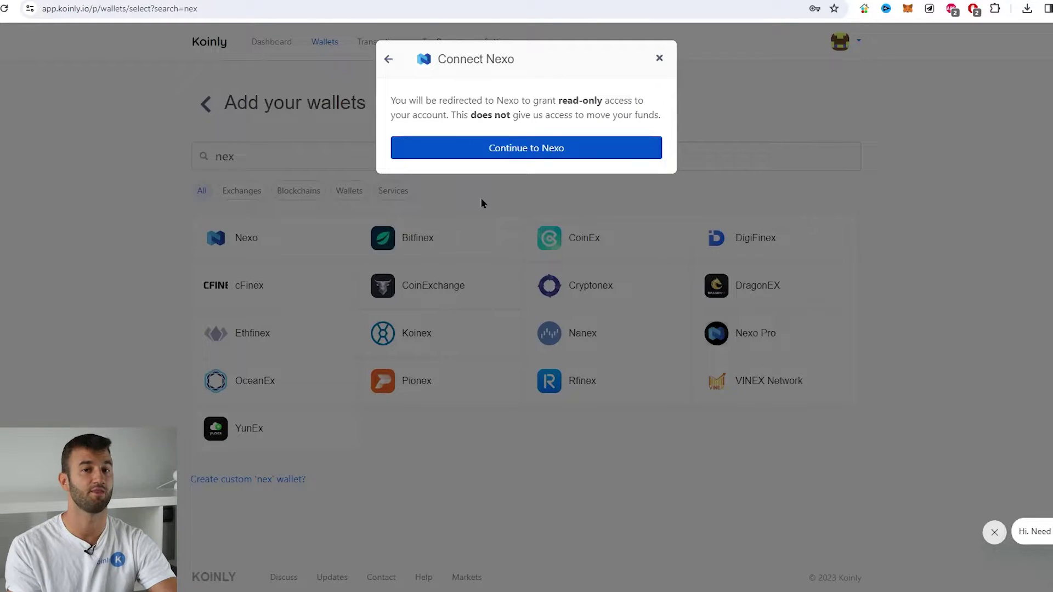
left_click(513, 156)
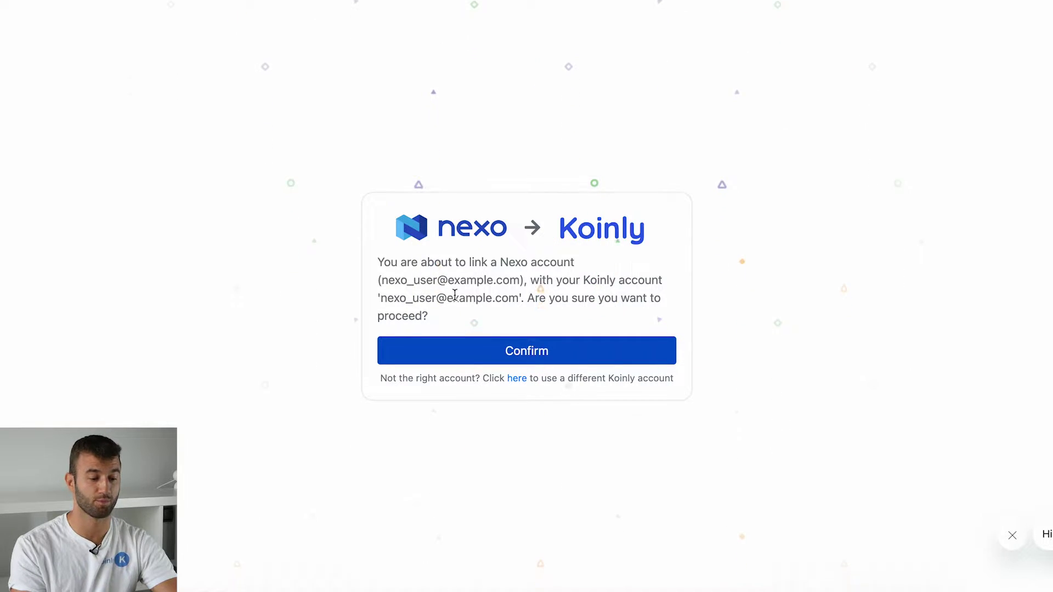
Confirm linking the Nexo account to Koinly on the Nexo page.
left_click(535, 351)
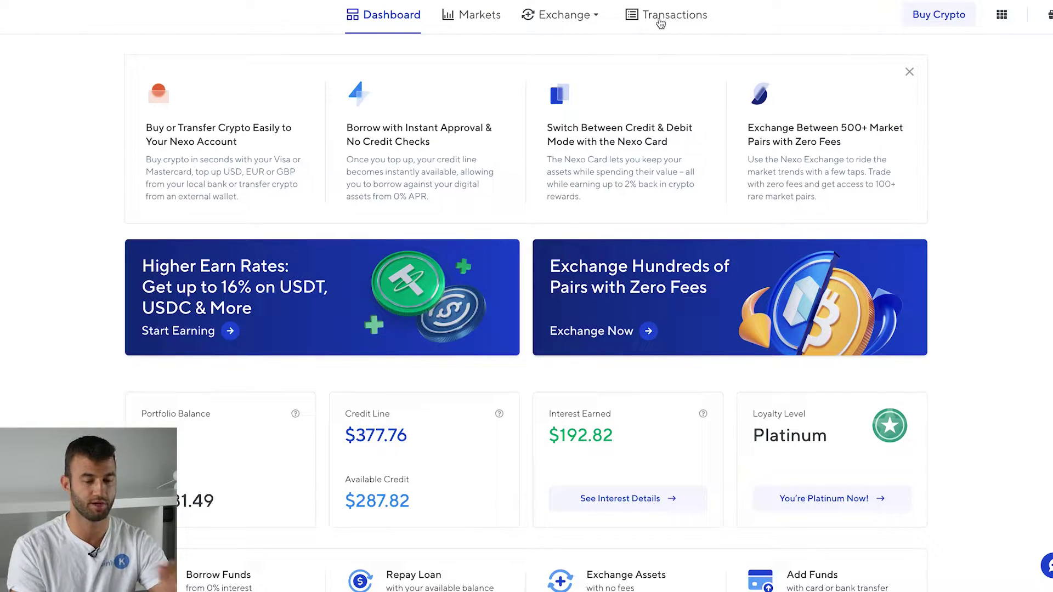
Open Nexo's transaction history from the top navigation bar.
left_click(660, 19)
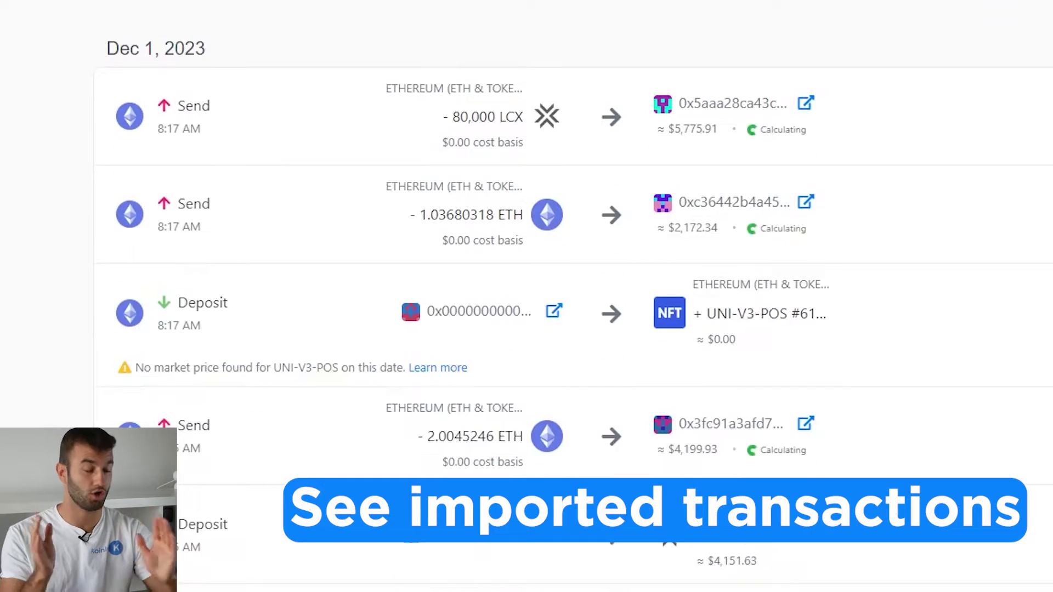
Browse the imported transactions and expand the 80,000 LCX Send row's details.
scroll(573, 296, "down", 5)
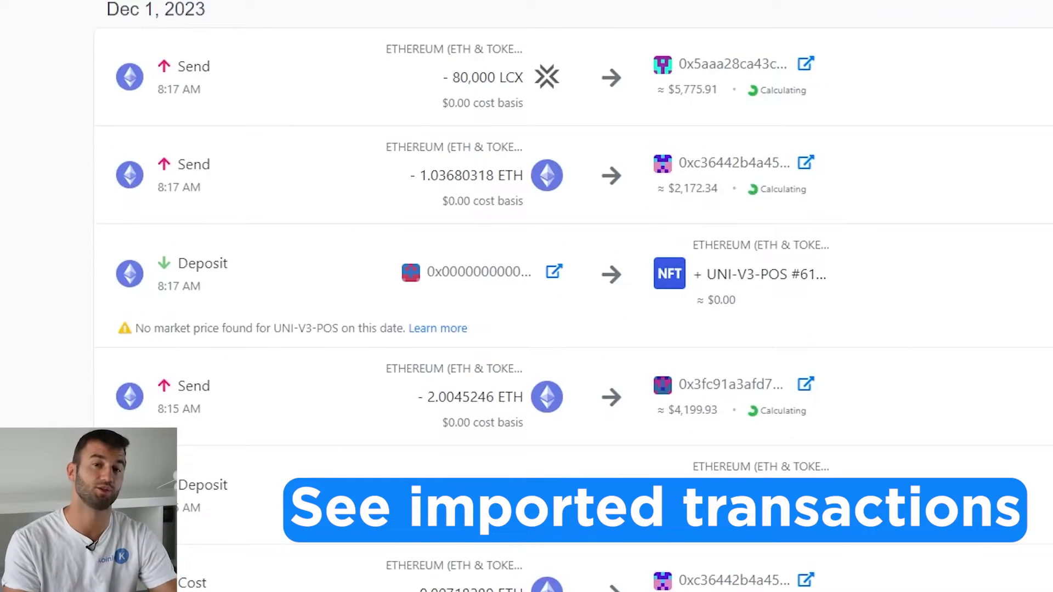
scroll(573, 296, "down", 2)
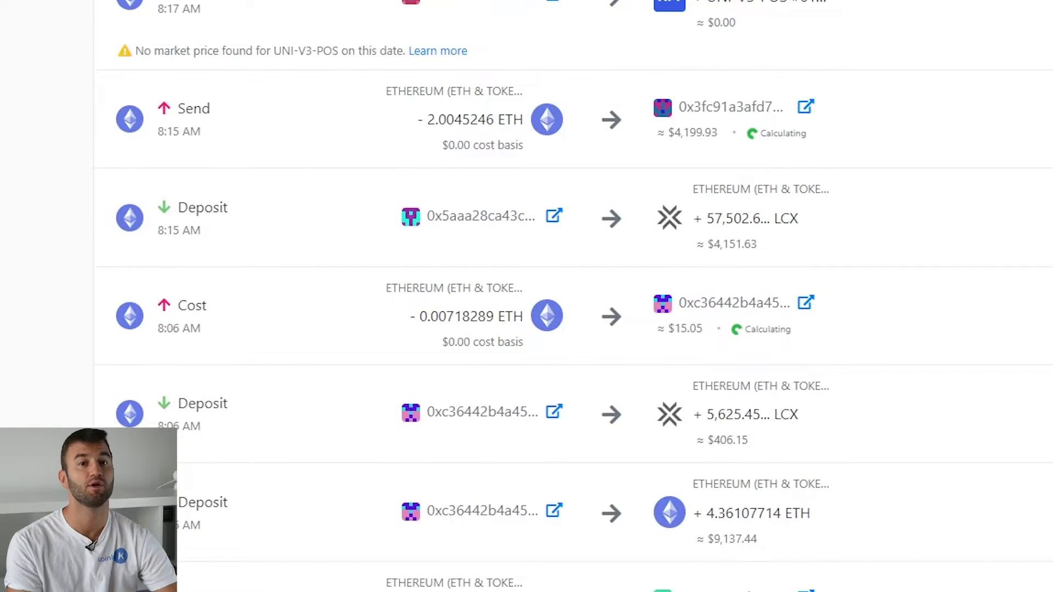
scroll(573, 296, "up", 3)
scroll(573, 296, "up", 6)
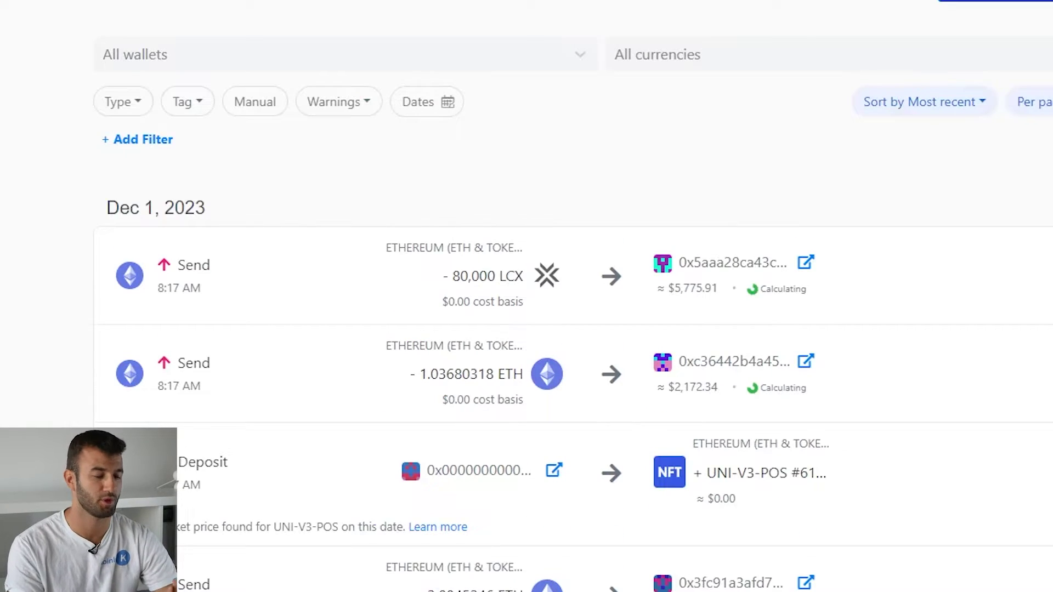
left_click(549, 293)
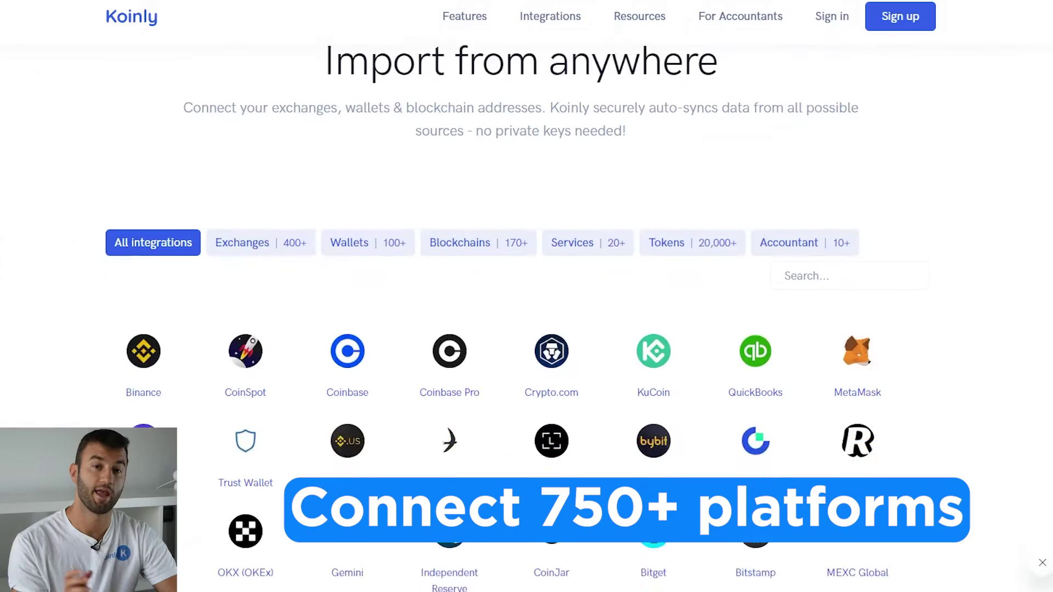
Scroll through Koinly's supported integrations page.
scroll(527, 296, "down", 5)
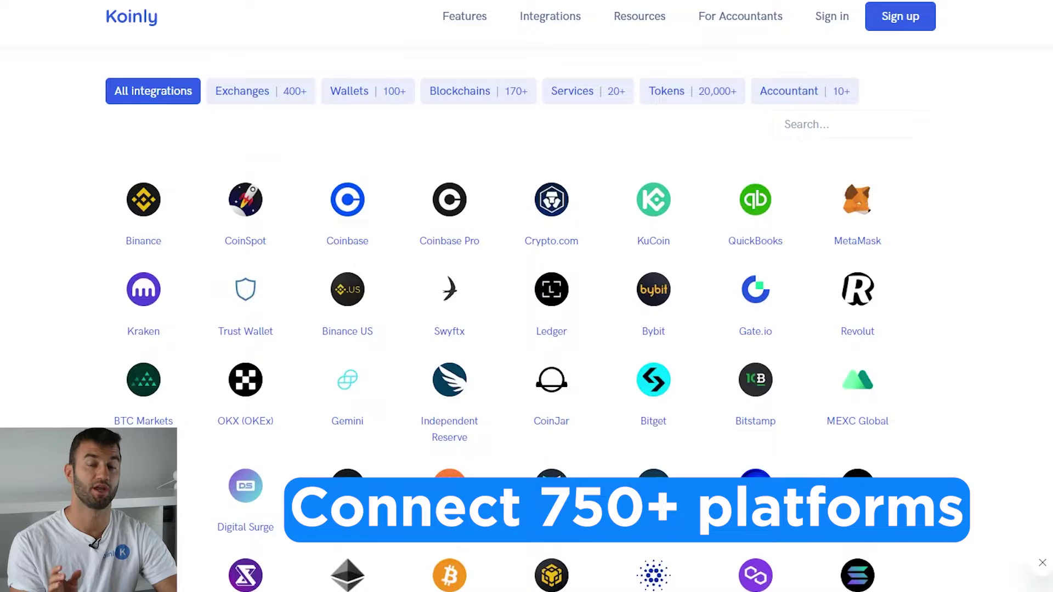
scroll(526, 296, "down", 10)
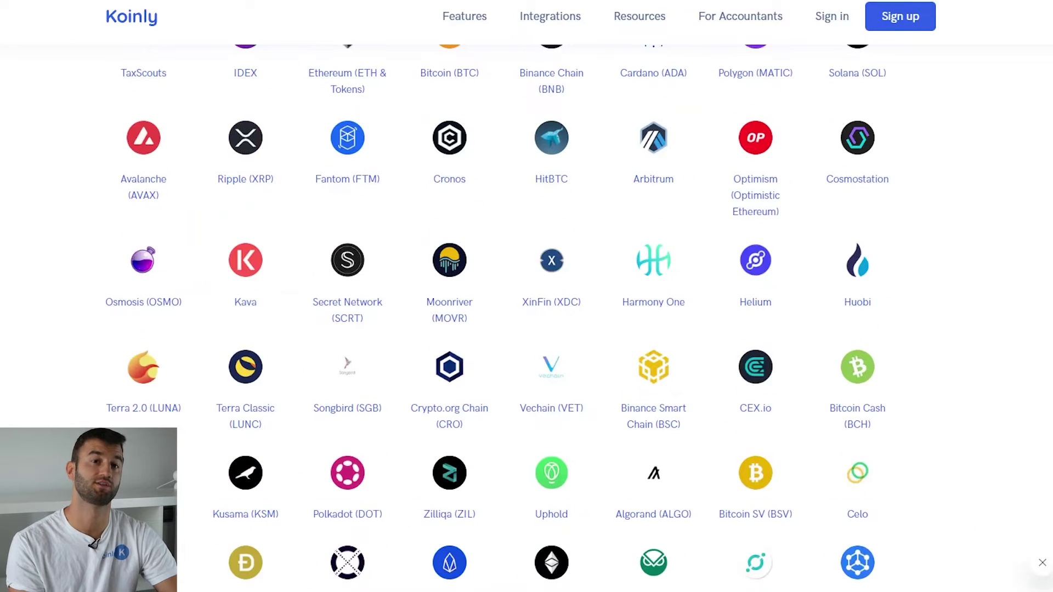
scroll(526, 296, "down", 7)
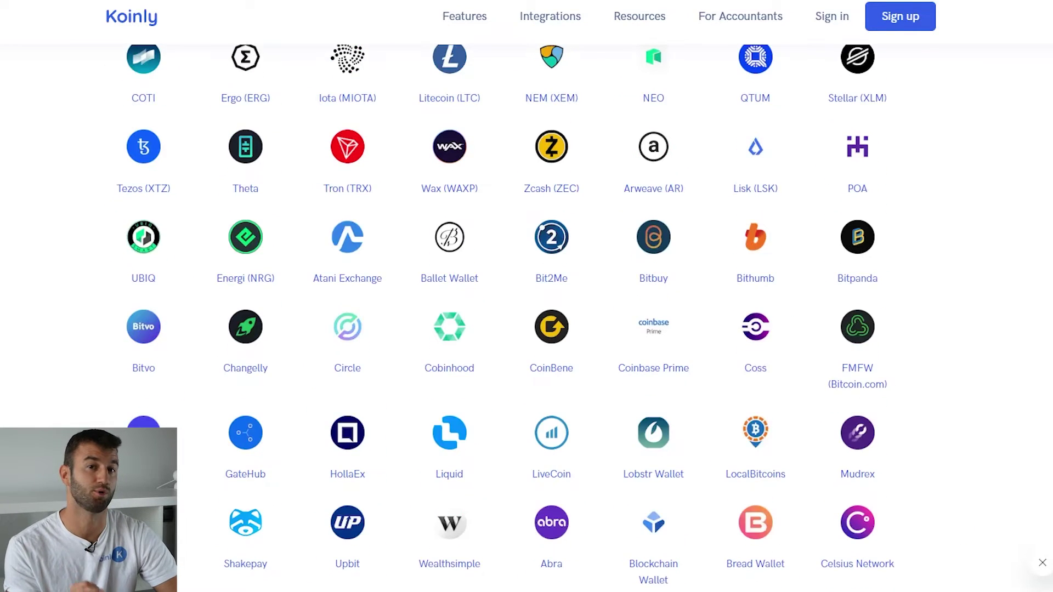
scroll(527, 296, "down", 8)
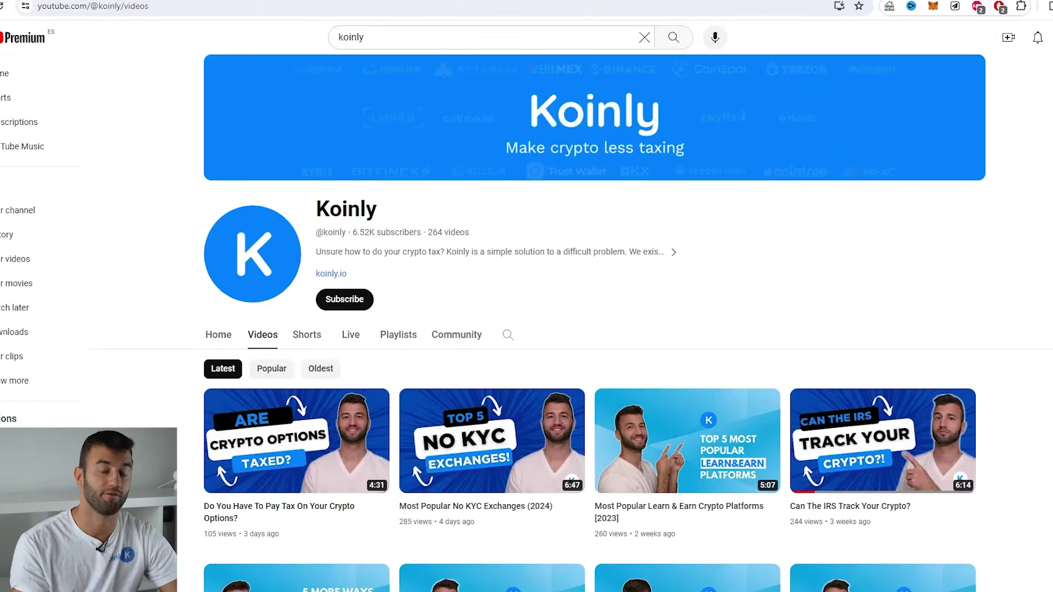
scroll(538, 323, "down", 1)
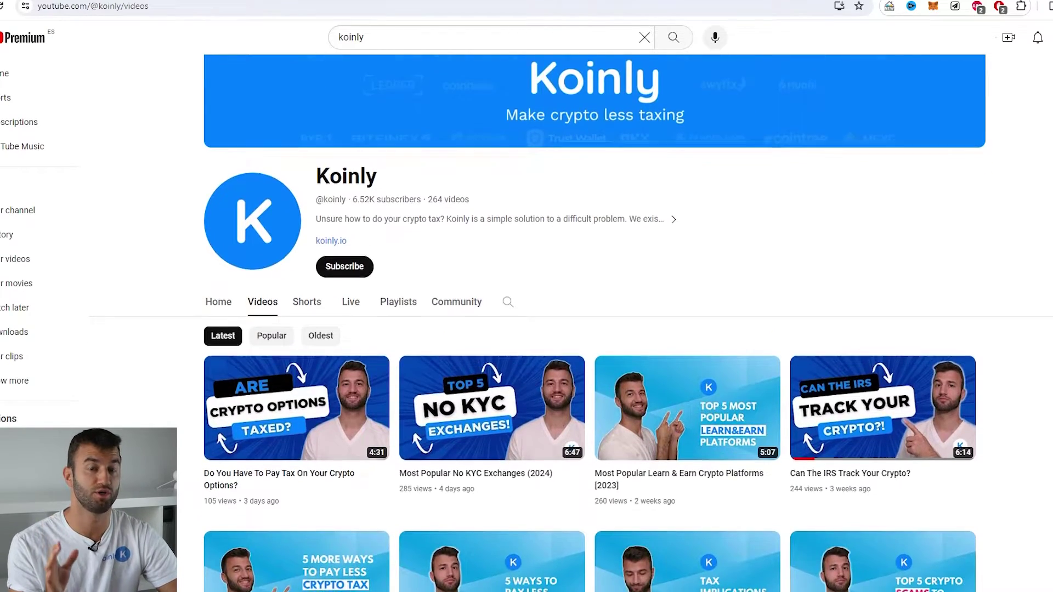
scroll(537, 323, "down", 1)
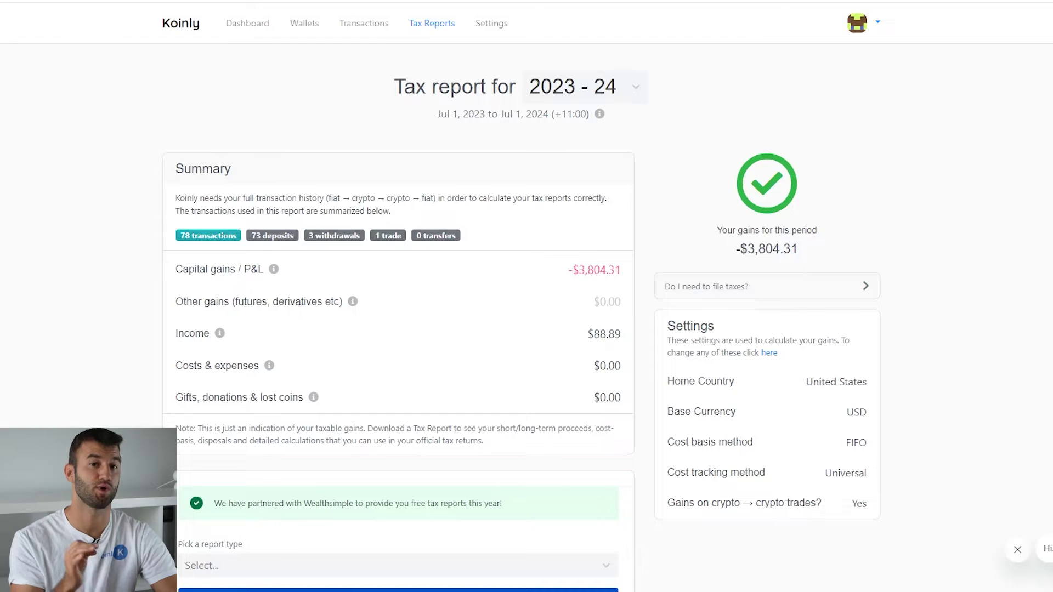
scroll(527, 296, "down", 3)
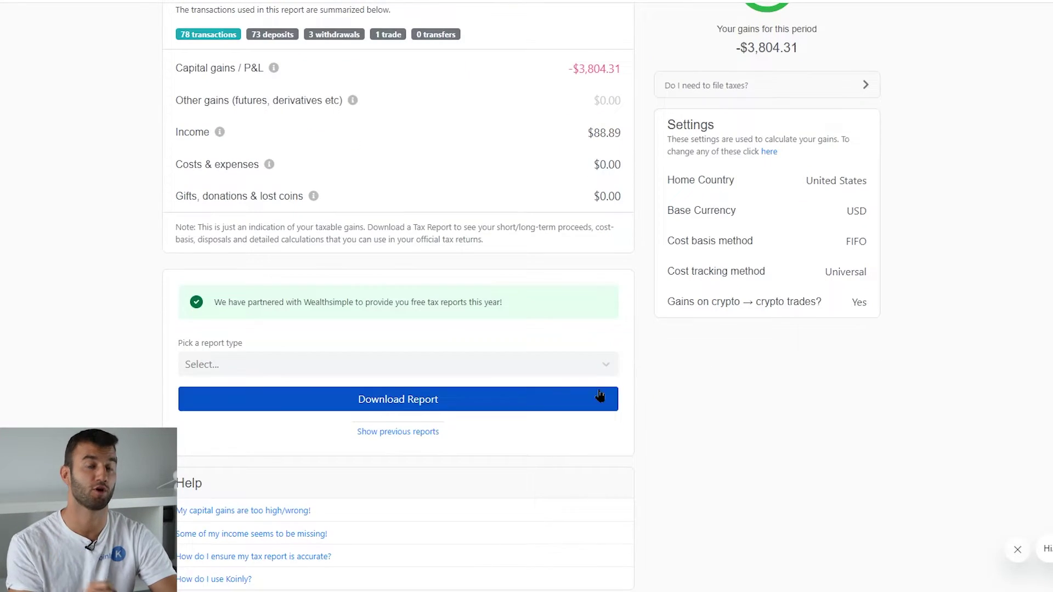
left_click(543, 364)
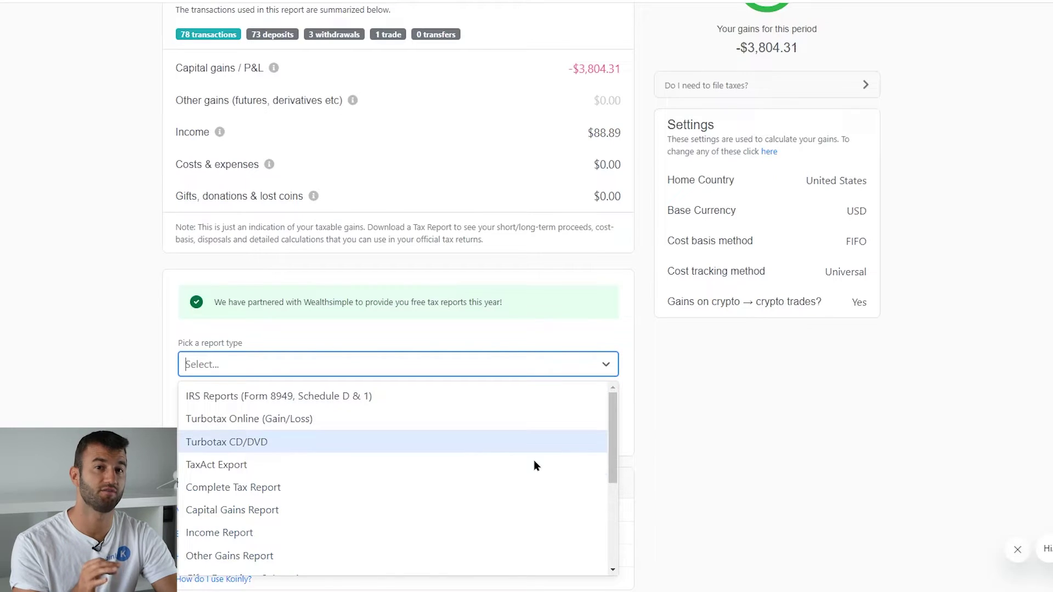
left_click(1016, 567)
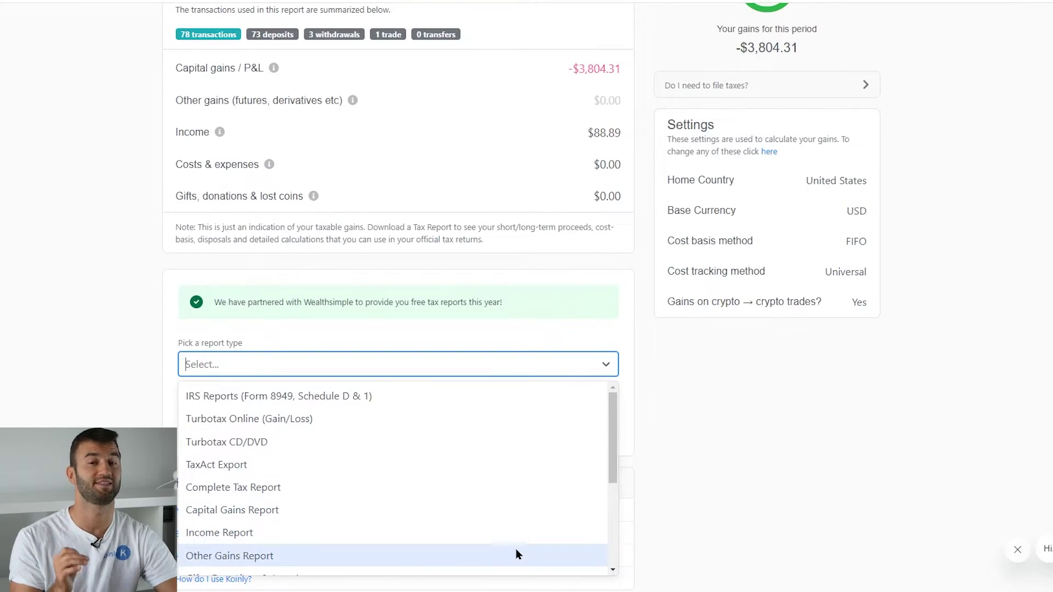
left_click(857, 545)
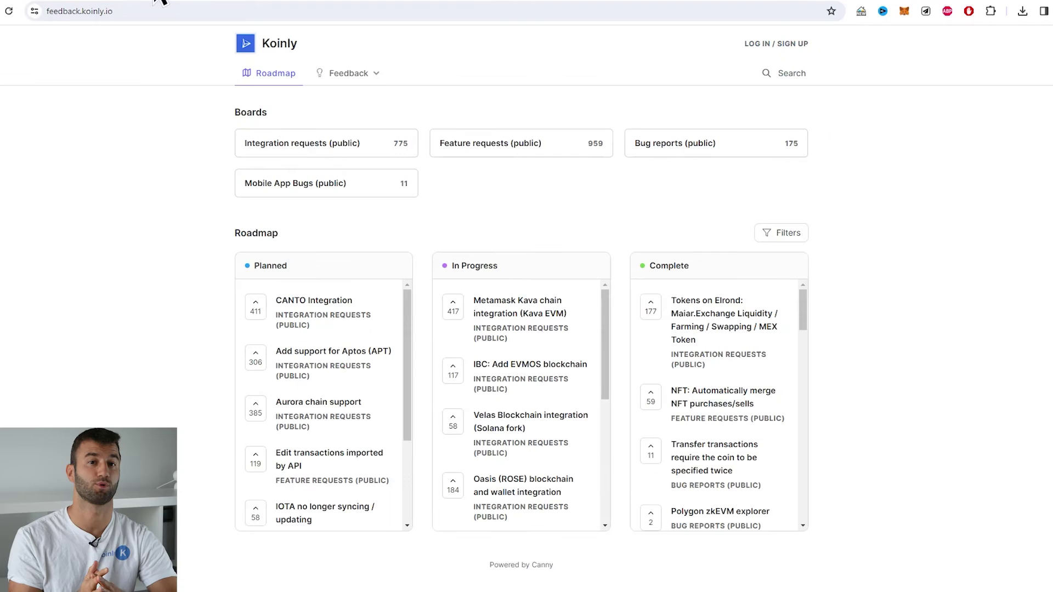
Visit the Discuss forum tab, then bring up the Contact Koinly page.
left_click(314, 1)
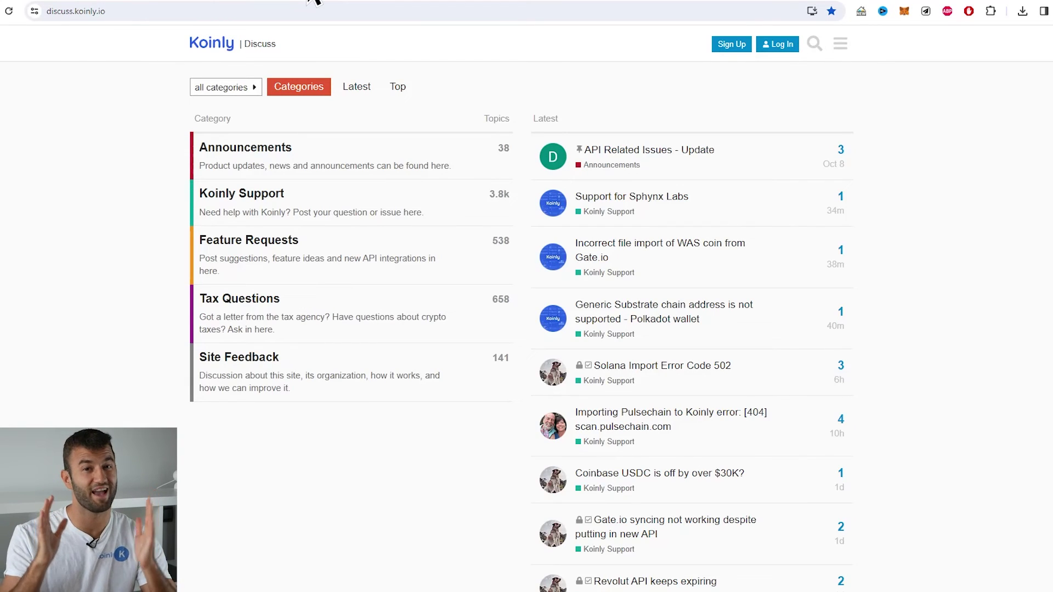
left_click(462, 1)
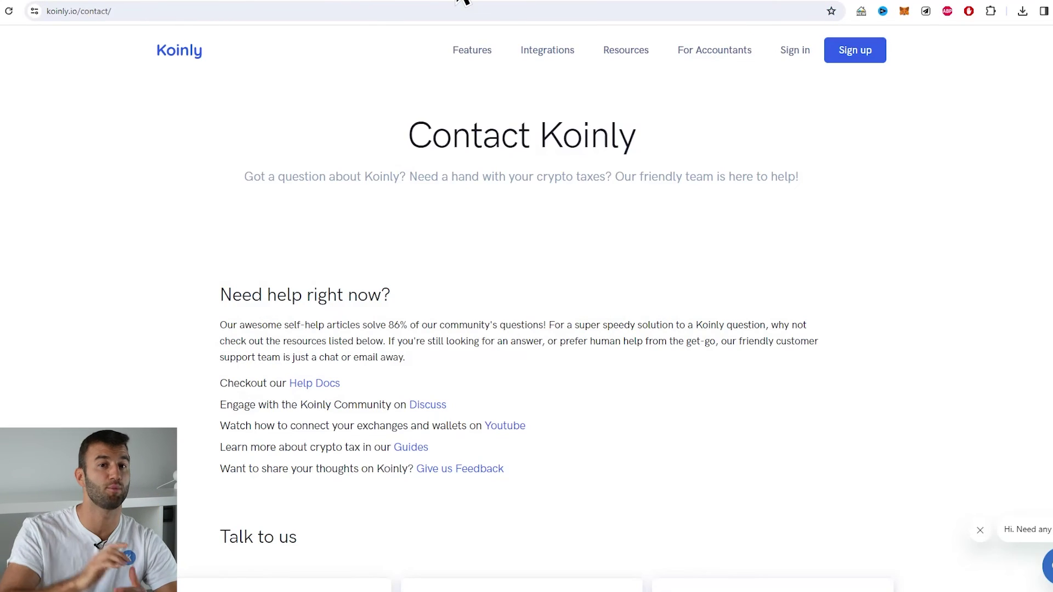